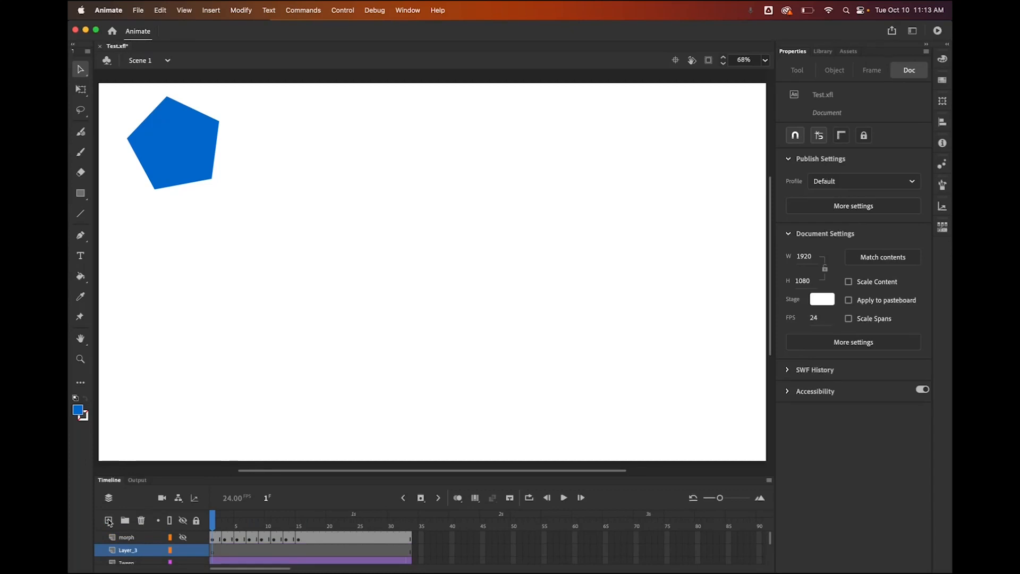
Delete Layer_3, add a new Layer_4 above morph, and hide the Tween layer's pentagon
{"action": "left_click", "coordinate": [140, 550]}
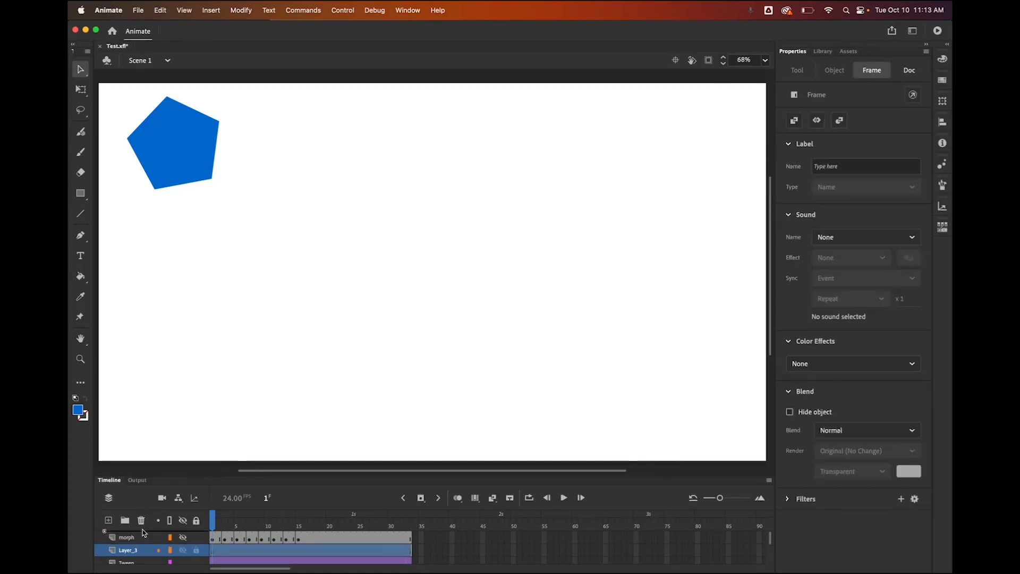
{"action": "left_click", "coordinate": [142, 521]}
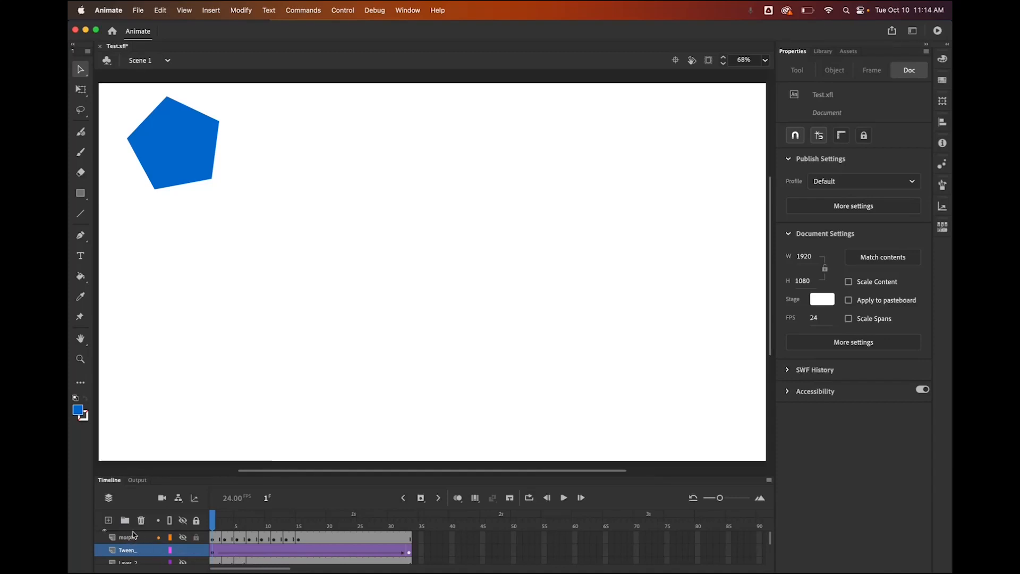
{"action": "left_click", "coordinate": [134, 537]}
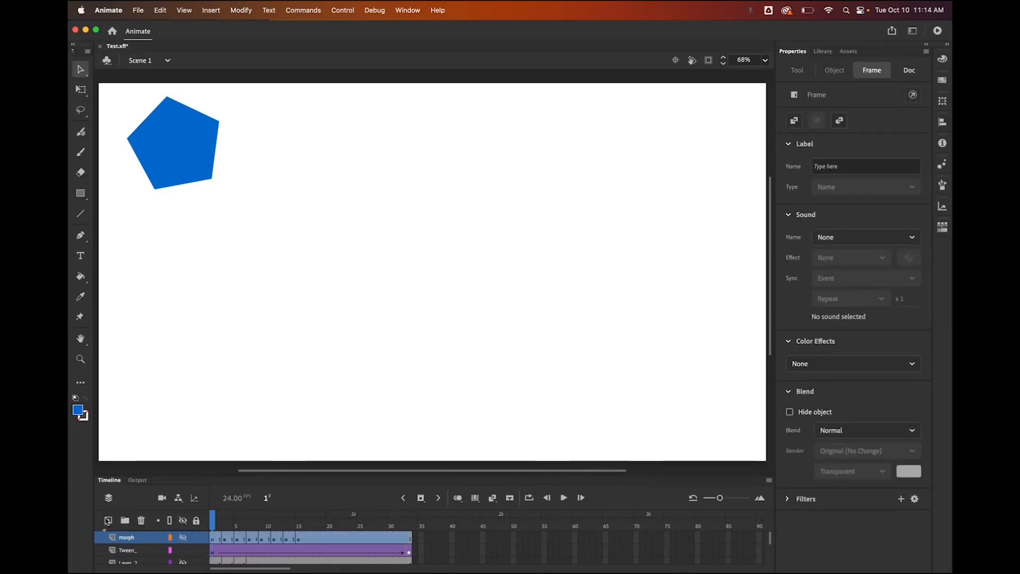
{"action": "left_click", "coordinate": [108, 520]}
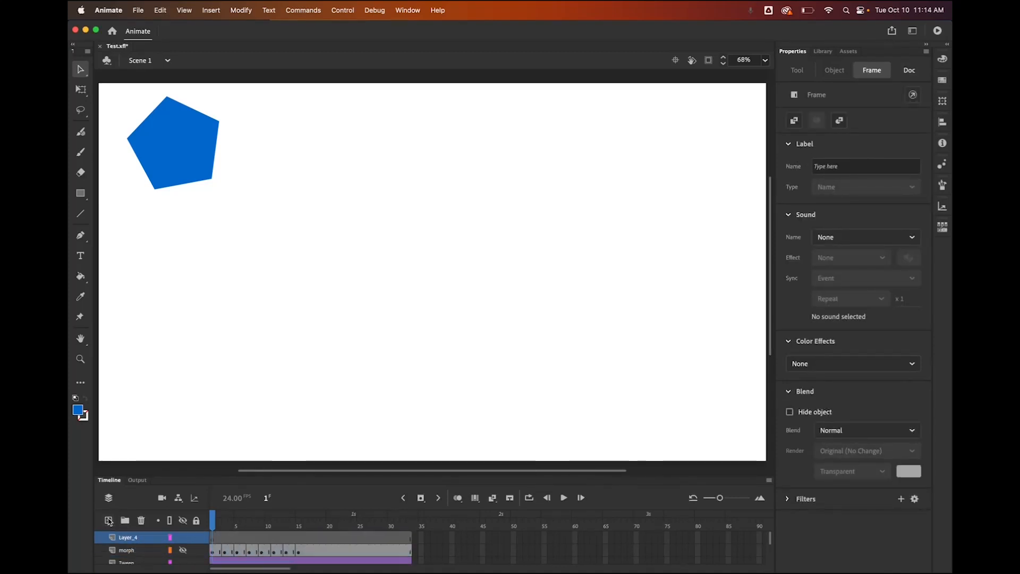
{"action": "left_click", "coordinate": [215, 538]}
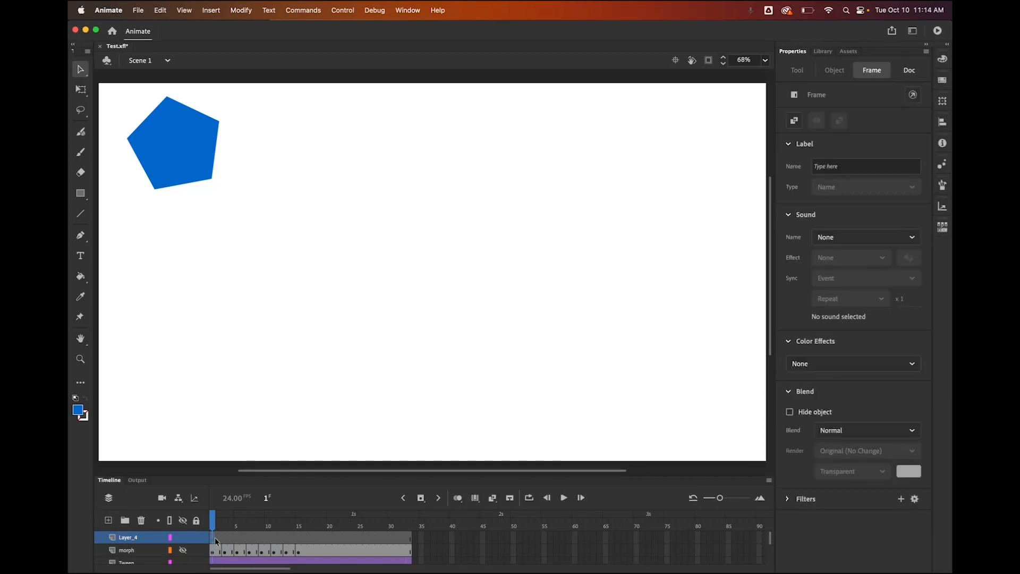
{"action": "left_click", "coordinate": [182, 562]}
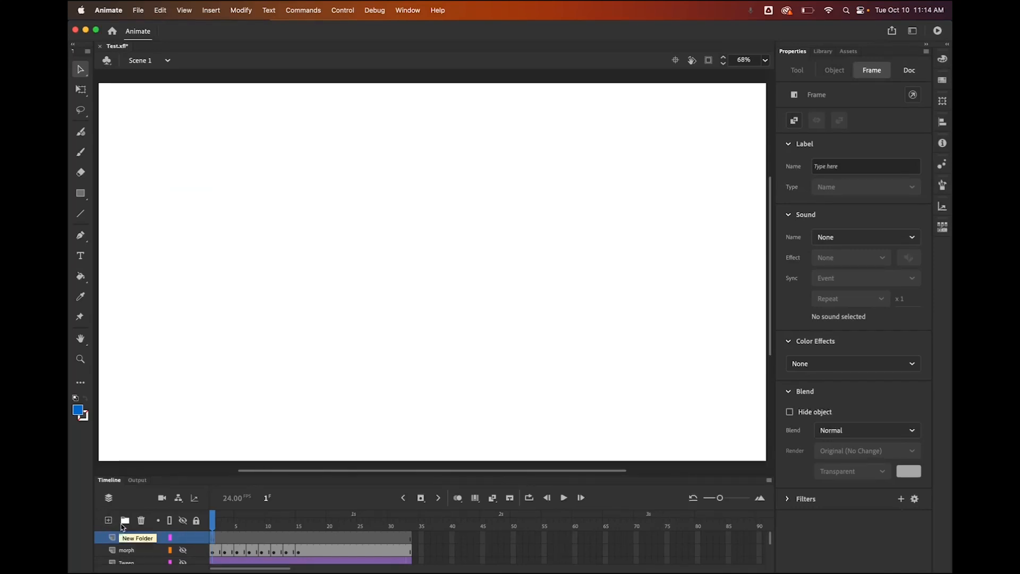
Rename Layer_4 to 'Tween_3' in the timeline
{"action": "left_click", "coordinate": [131, 541]}
{"action": "double_click", "coordinate": [130, 541]}
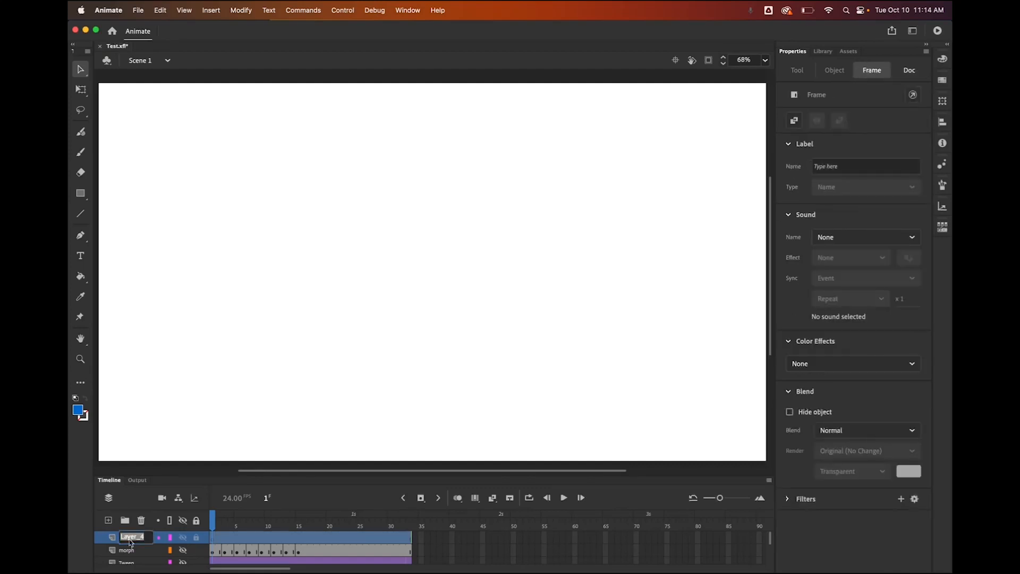
{"action": "type", "text": "Tween_"}
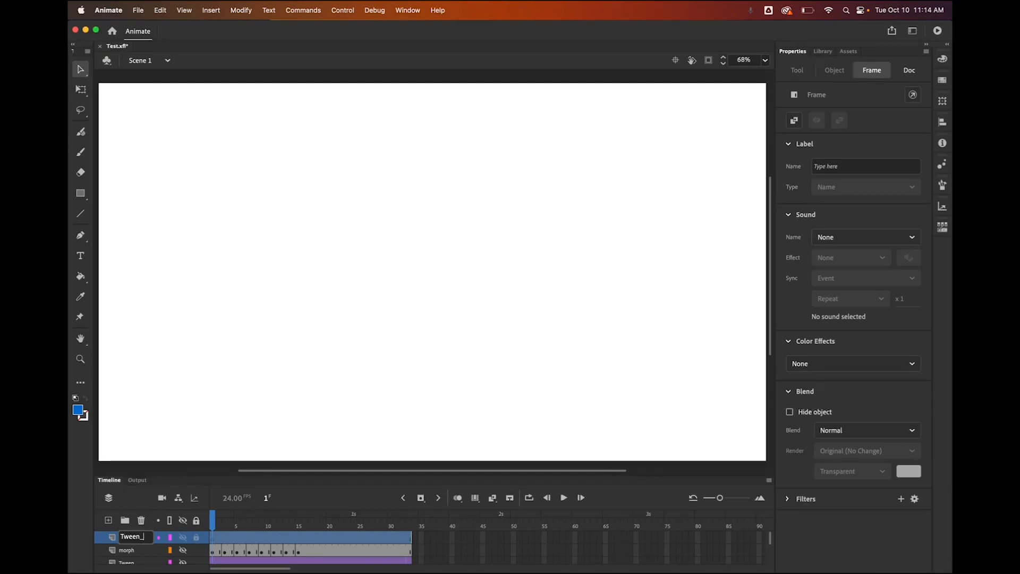
{"action": "type", "text": "3"}
{"action": "key", "text": "Return"}
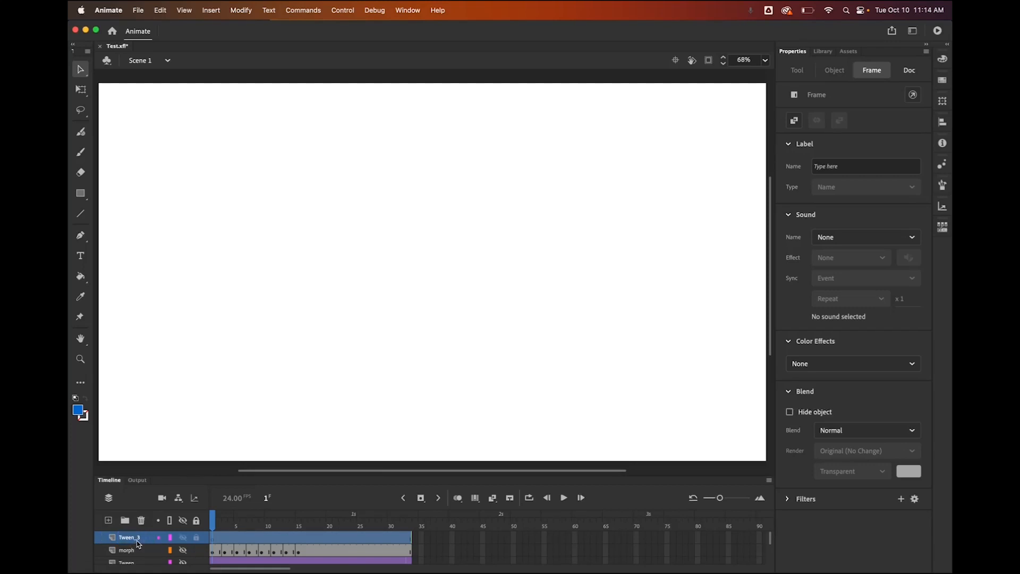
{"action": "left_click", "coordinate": [212, 540]}
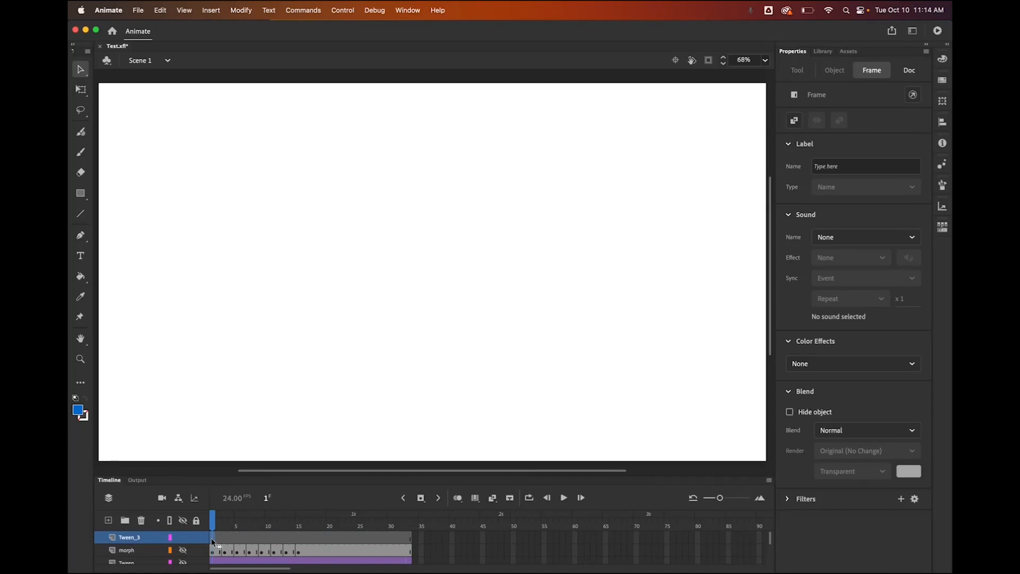
Draw a 150.6 × 150.6 blue circle at the stage's top-left with the Oval Tool
{"action": "left_click", "coordinate": [80, 194]}
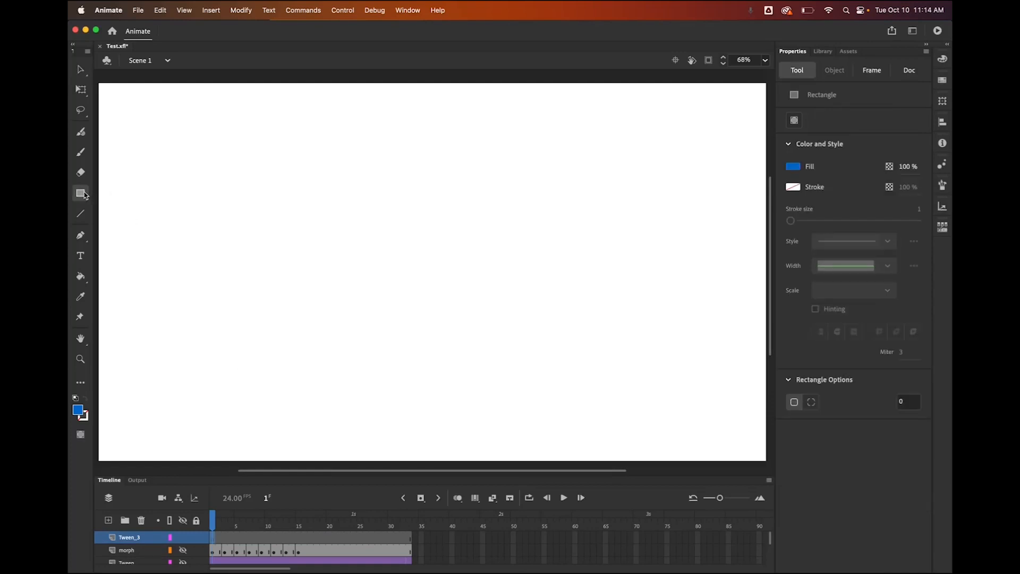
{"action": "left_click", "coordinate": [84, 194]}
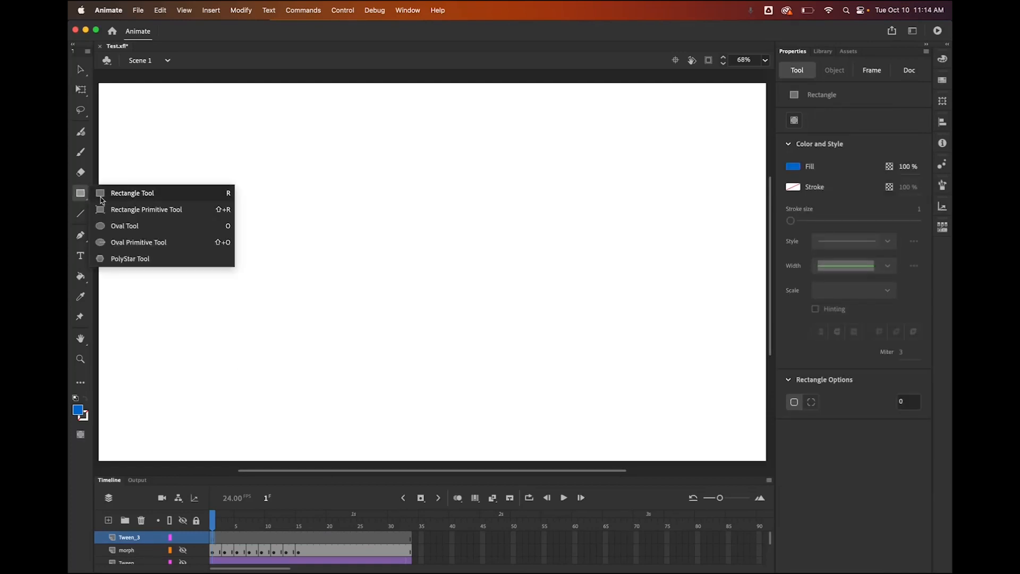
{"action": "left_click", "coordinate": [117, 226]}
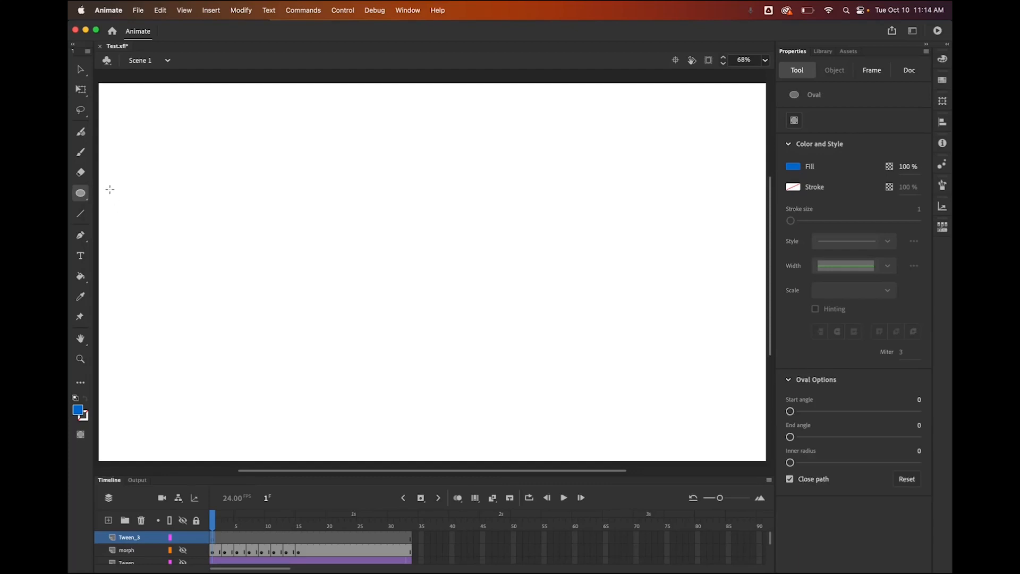
{"action": "left_click_drag", "start_coordinate": [114, 107], "coordinate": [160, 151]}
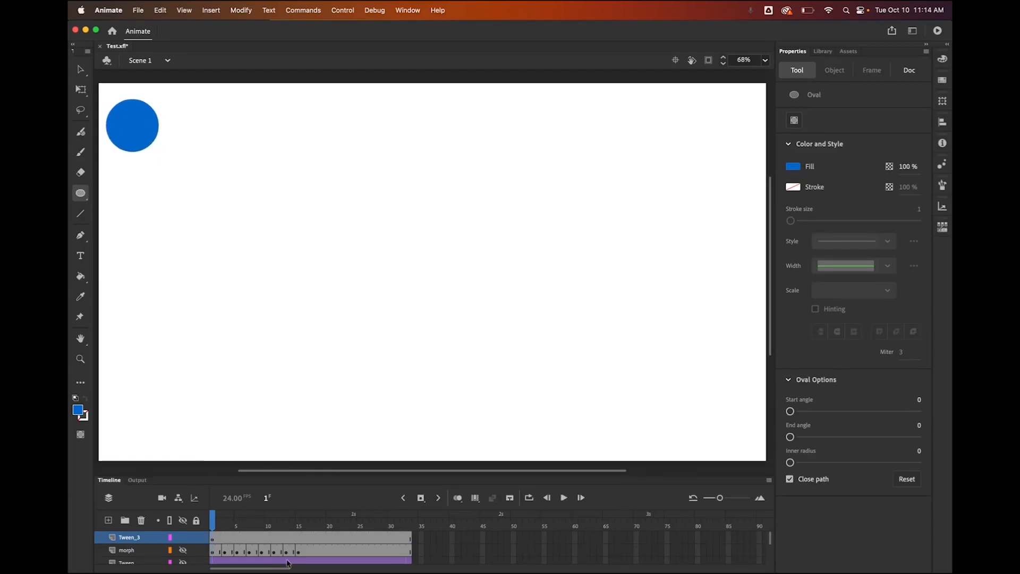
Insert a keyframe at frame 33 on the Tween_3 layer
{"action": "left_click", "coordinate": [409, 541]}
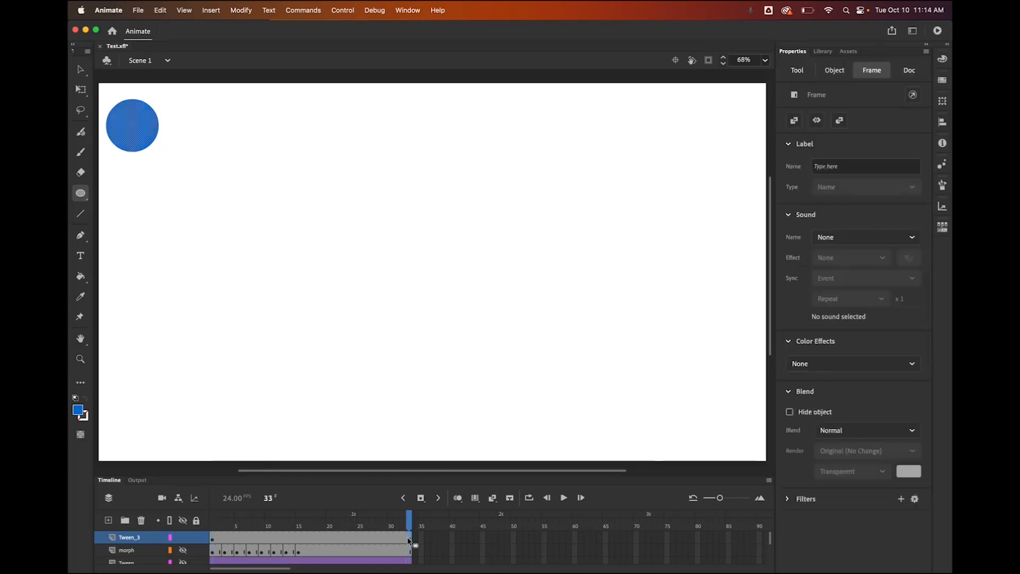
{"action": "left_click", "coordinate": [421, 499]}
{"action": "left_click", "coordinate": [80, 70]}
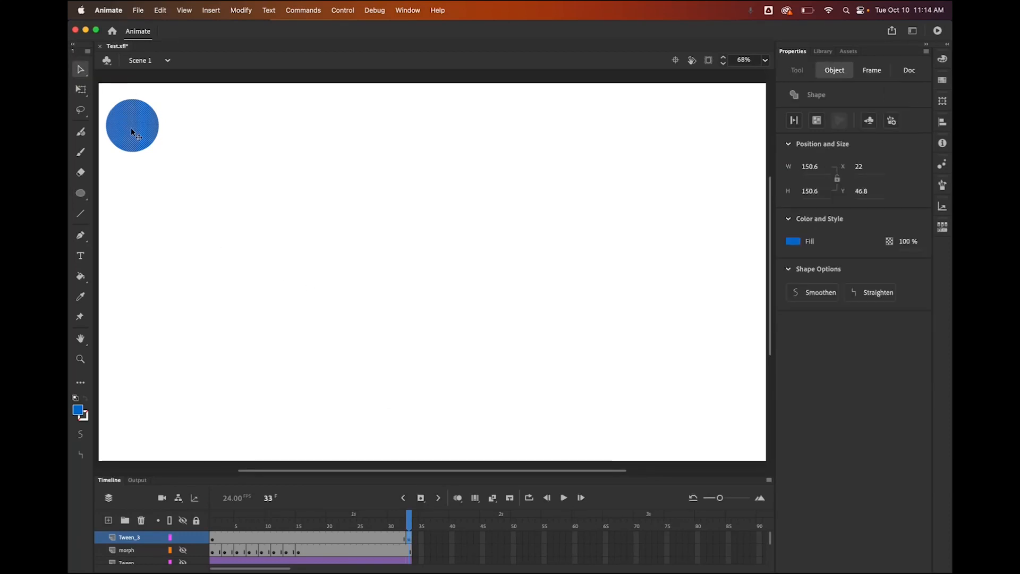
Move the circle to the bottom-right at frame 33, then select Tween_3's frames 1–33
{"action": "left_click_drag", "start_coordinate": [135, 136], "coordinate": [729, 437]}
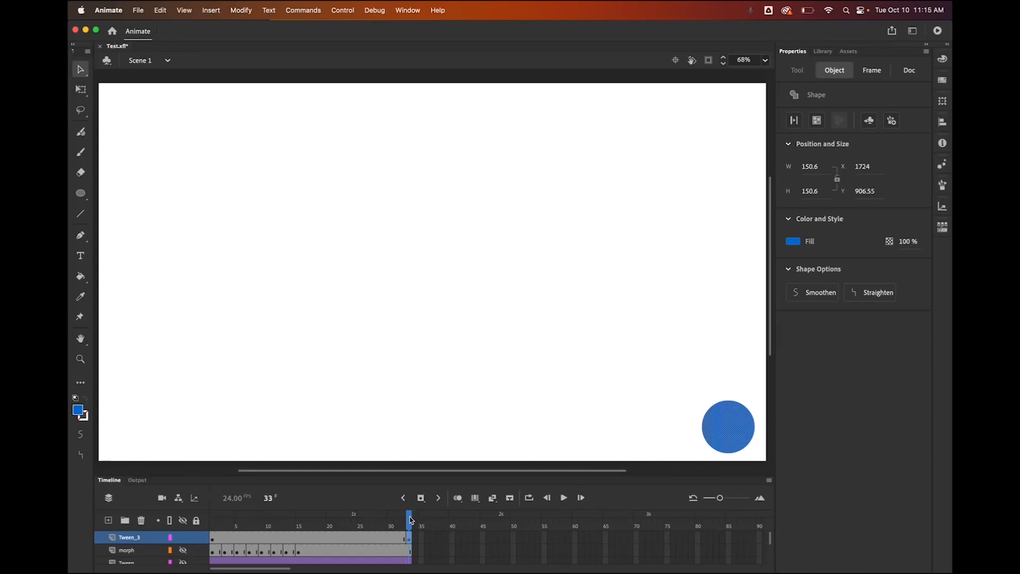
{"action": "mouse_move", "coordinate": [411, 519]}
{"action": "left_mouse_down"}
{"action": "mouse_move", "coordinate": [207, 524]}
{"action": "mouse_move", "coordinate": [330, 538]}
{"action": "mouse_move", "coordinate": [409, 531]}
{"action": "left_mouse_up"}
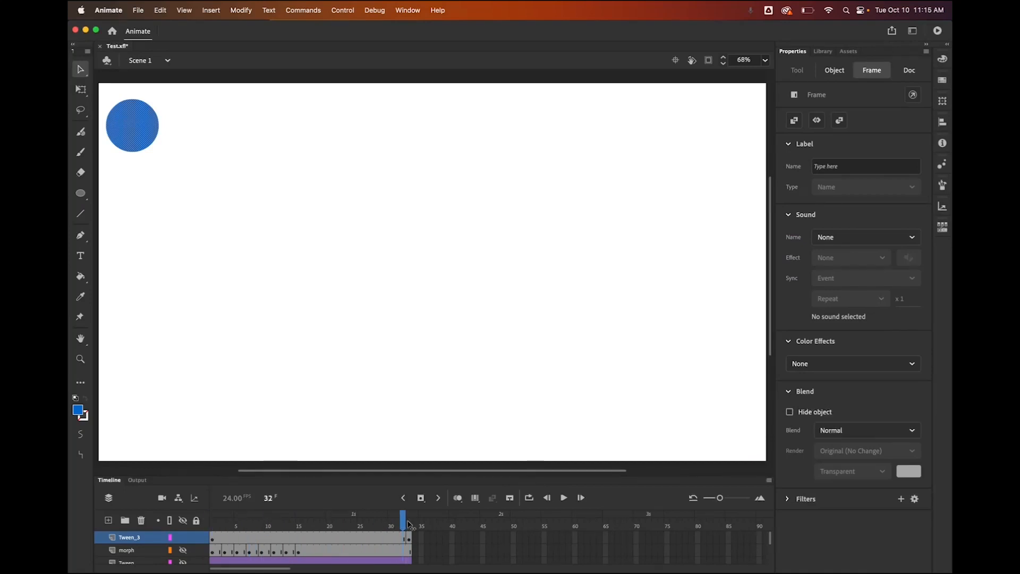
{"action": "left_click", "coordinate": [712, 451]}
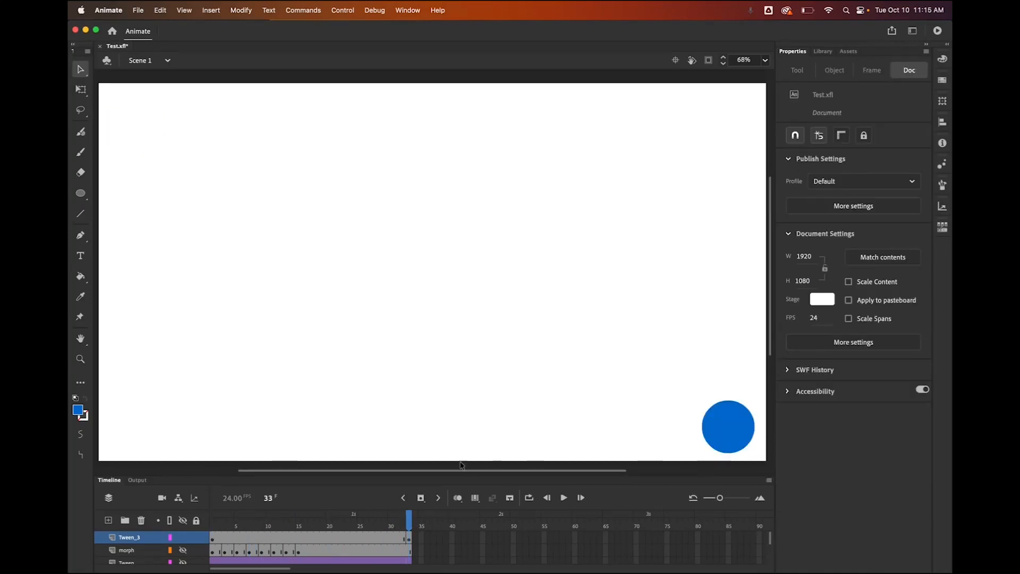
{"action": "left_click", "coordinate": [212, 539]}
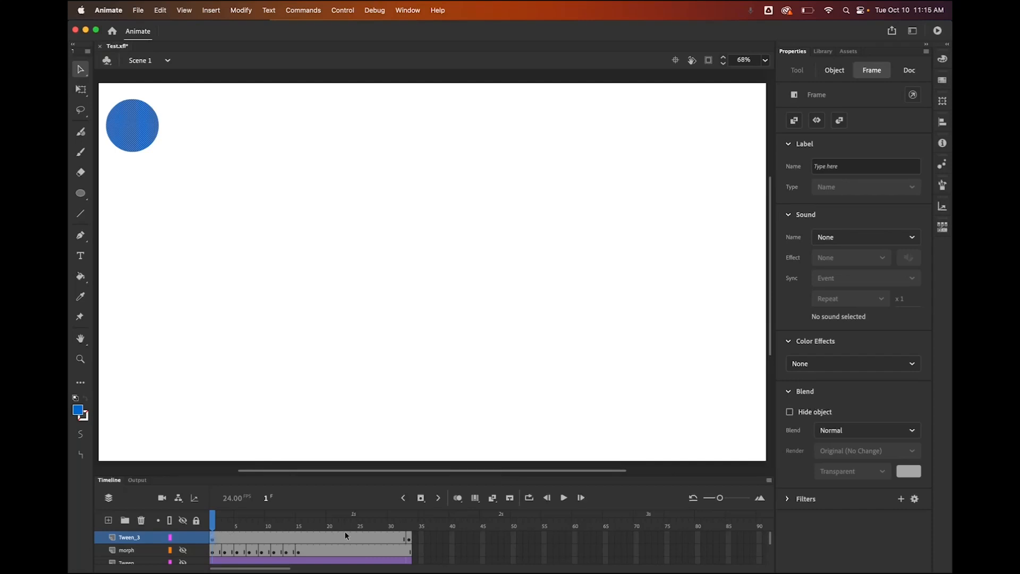
{"action": "left_click", "coordinate": [410, 538]}
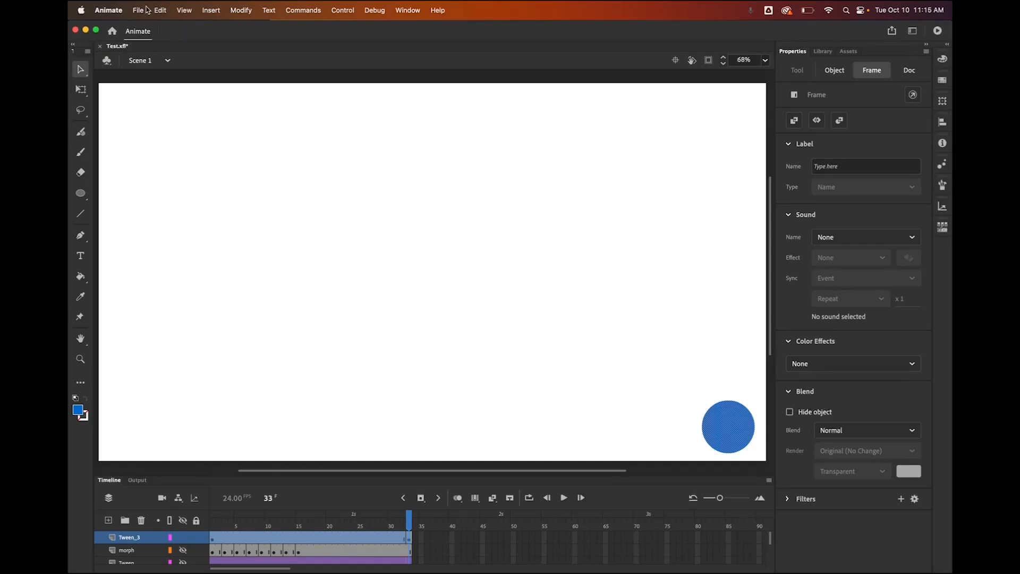
Apply Insert > Create Classic Tween to frames 1–33 and scrub to preview the motion
{"action": "left_click", "coordinate": [212, 10]}
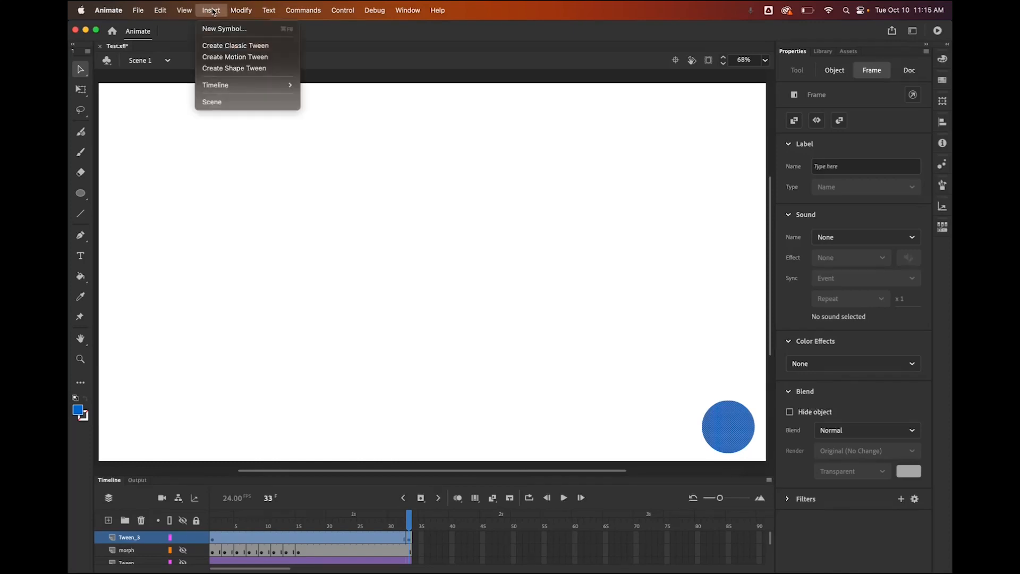
{"action": "left_click", "coordinate": [222, 47]}
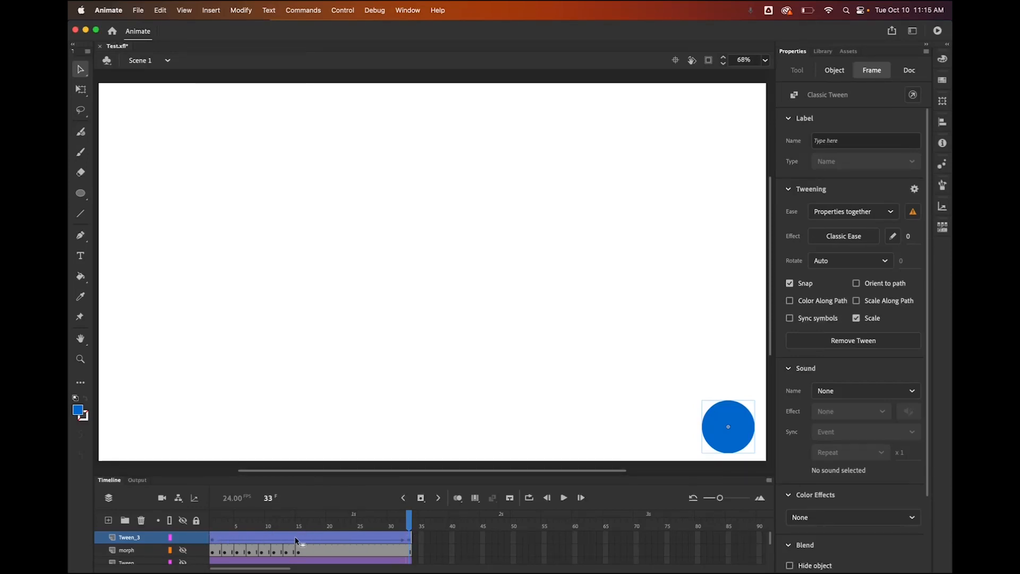
{"action": "left_click", "coordinate": [322, 515]}
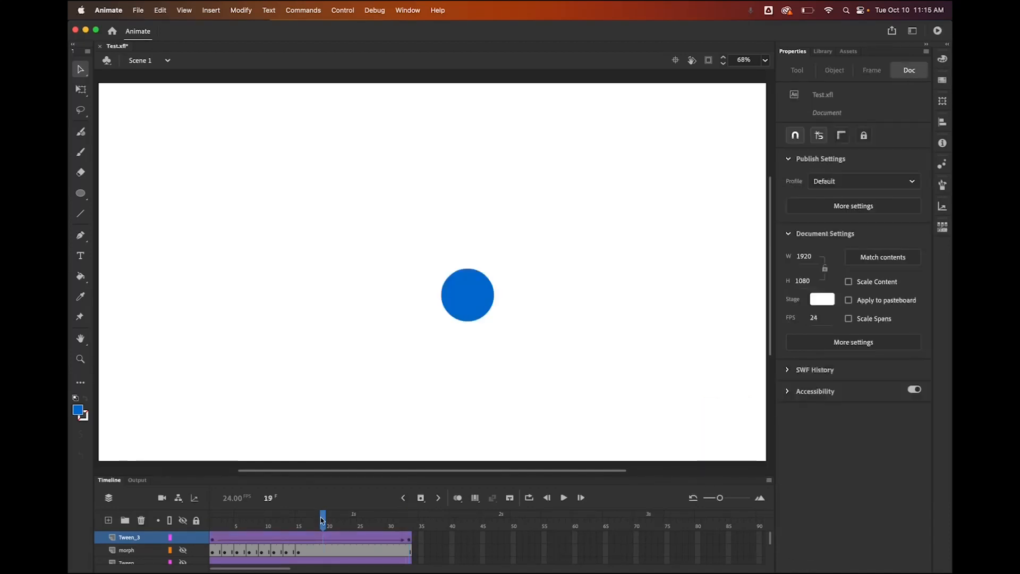
{"action": "left_click_drag", "start_coordinate": [321, 517], "coordinate": [414, 533]}
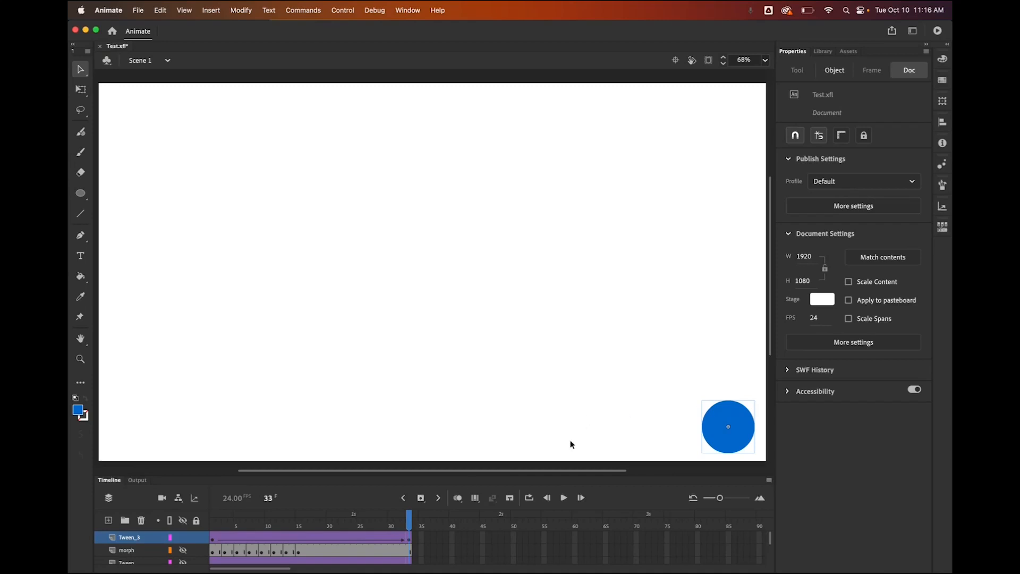
{"action": "left_click", "coordinate": [409, 540]}
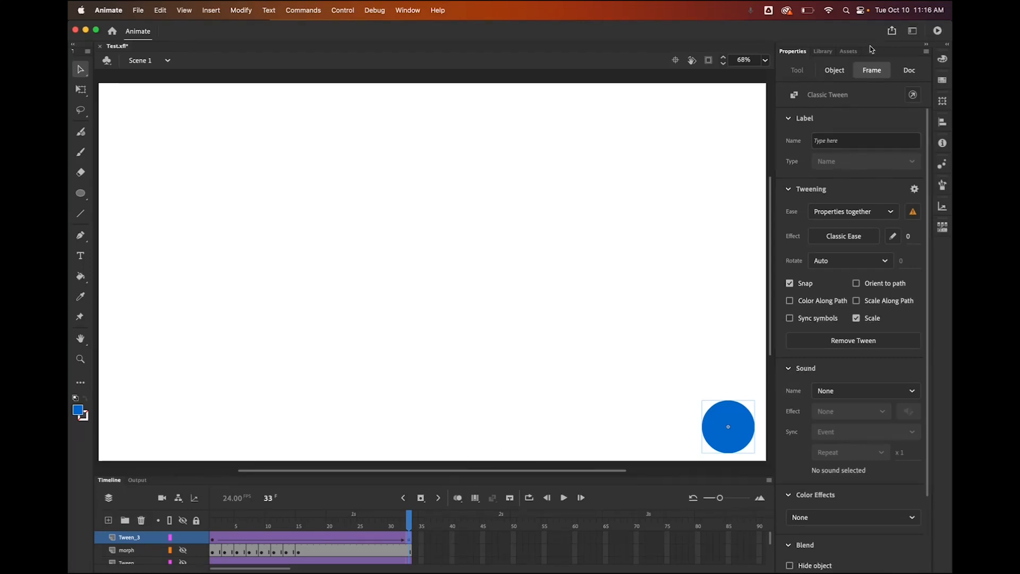
Collapse the docked Properties panel and reopen it as a flyout showing the tween settings
{"action": "left_click", "coordinate": [925, 47]}
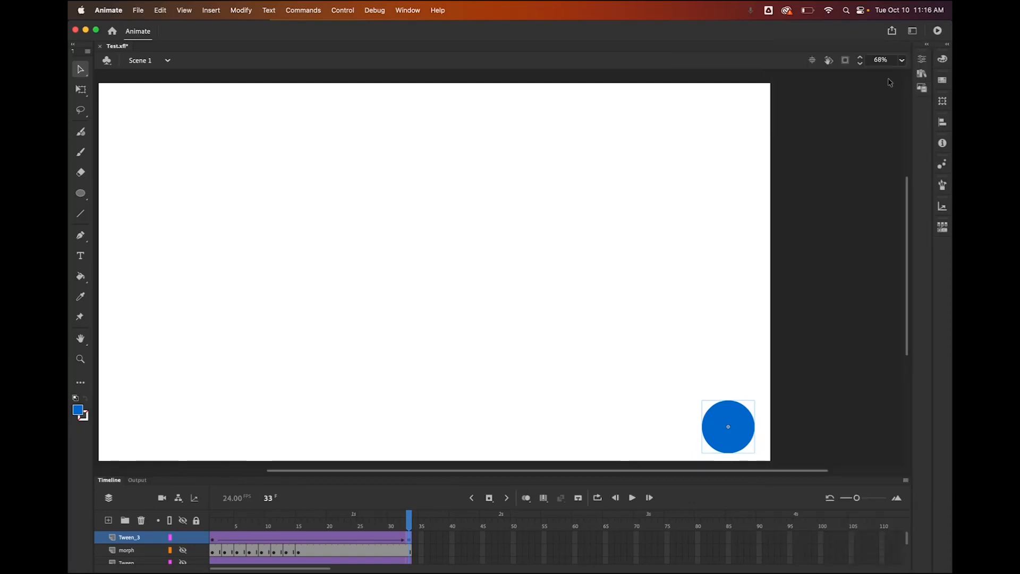
{"action": "left_click", "coordinate": [923, 60]}
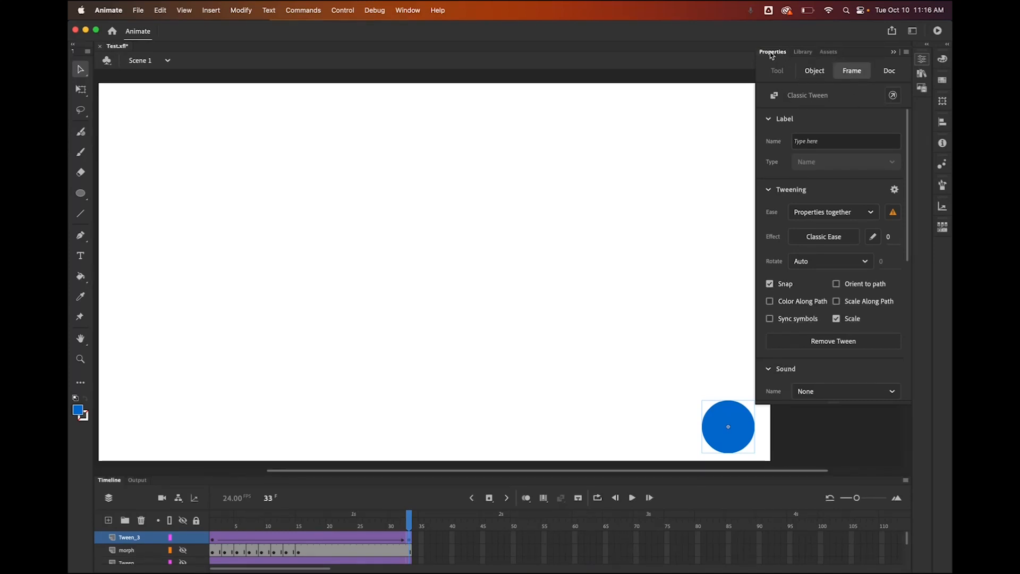
{"action": "left_click", "coordinate": [772, 54]}
{"action": "left_click", "coordinate": [922, 59]}
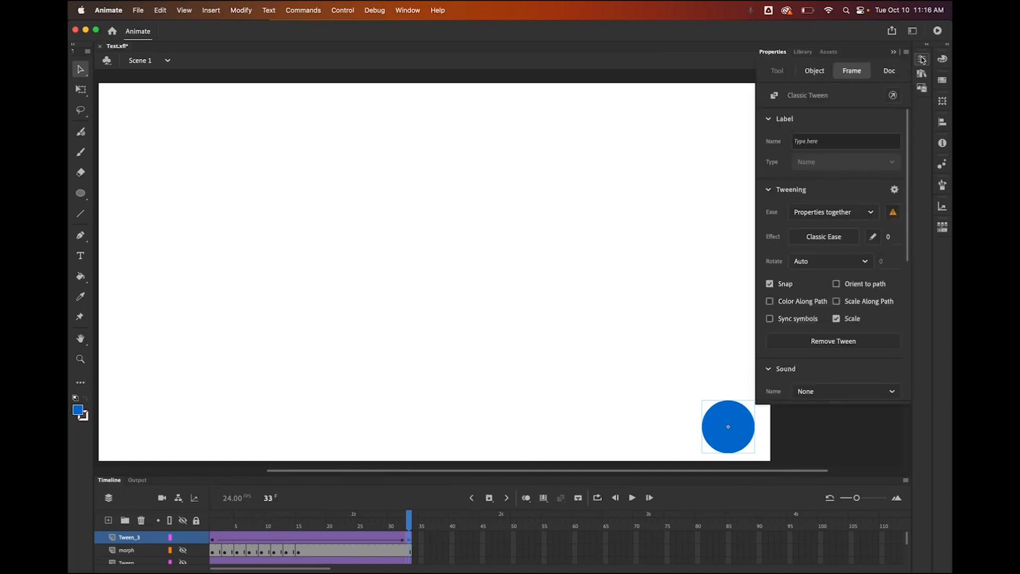
Set the frame's Color Effect to Alpha at 0%
{"action": "left_click", "coordinate": [856, 74]}
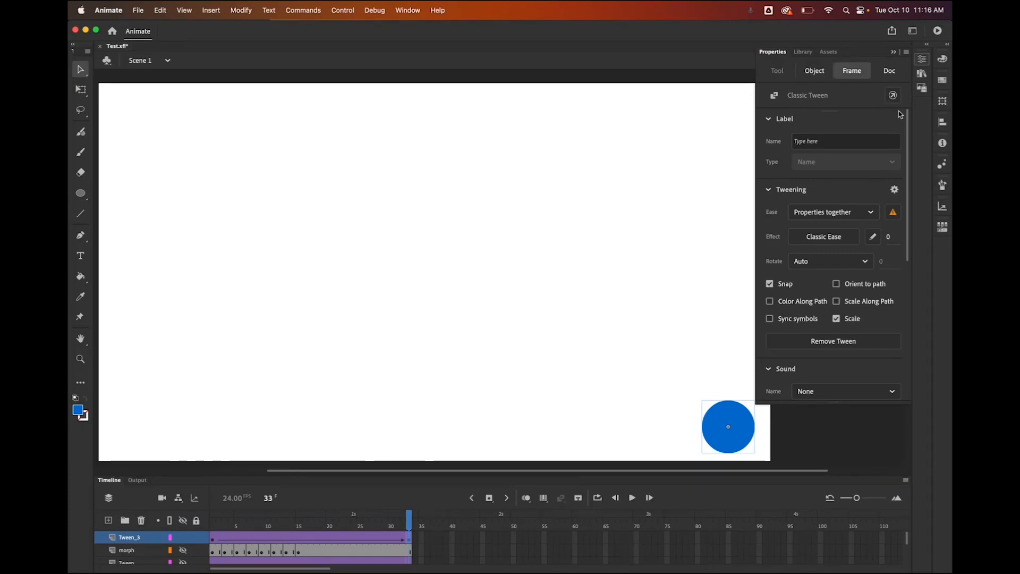
{"action": "scroll", "coordinate": [841, 135], "scroll_direction": "down", "scroll_amount": 5}
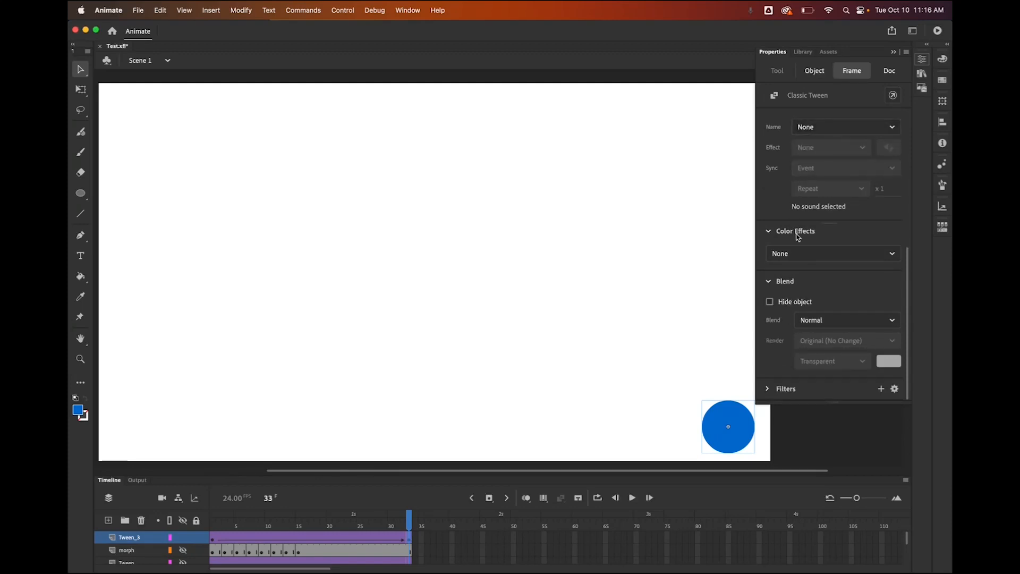
{"action": "left_click", "coordinate": [892, 254]}
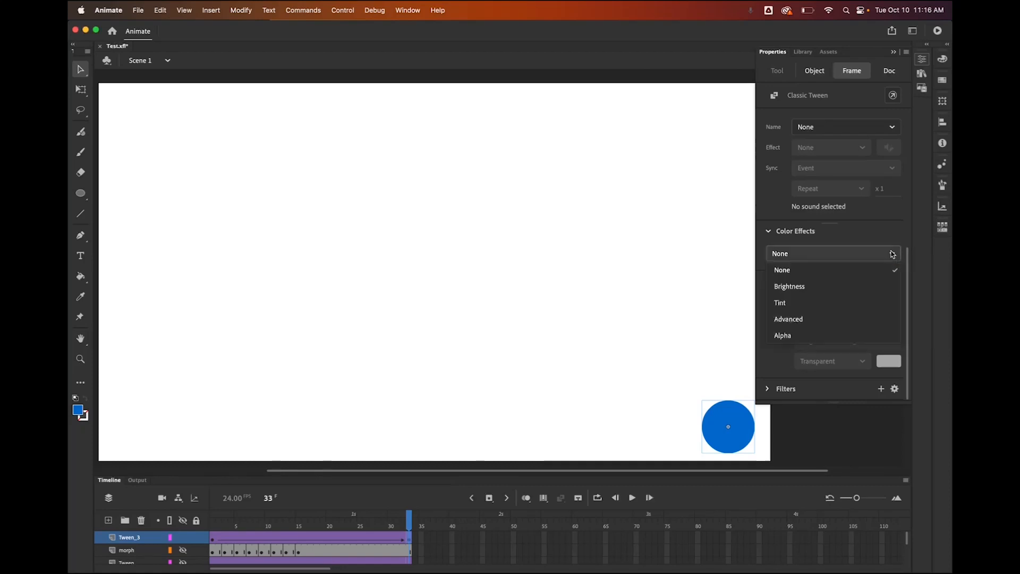
{"action": "left_click", "coordinate": [860, 335]}
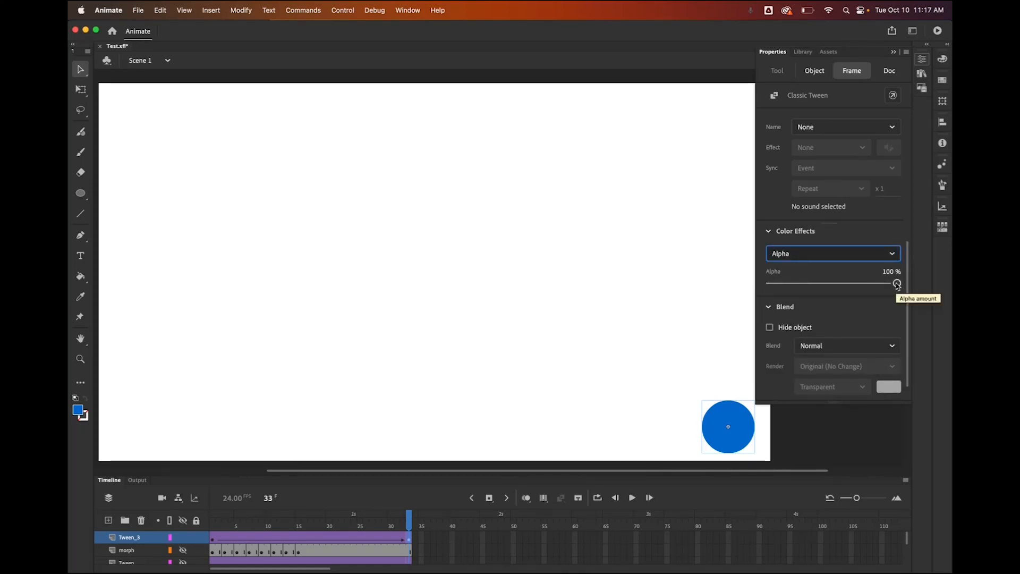
{"action": "left_click_drag", "start_coordinate": [897, 284], "coordinate": [754, 285]}
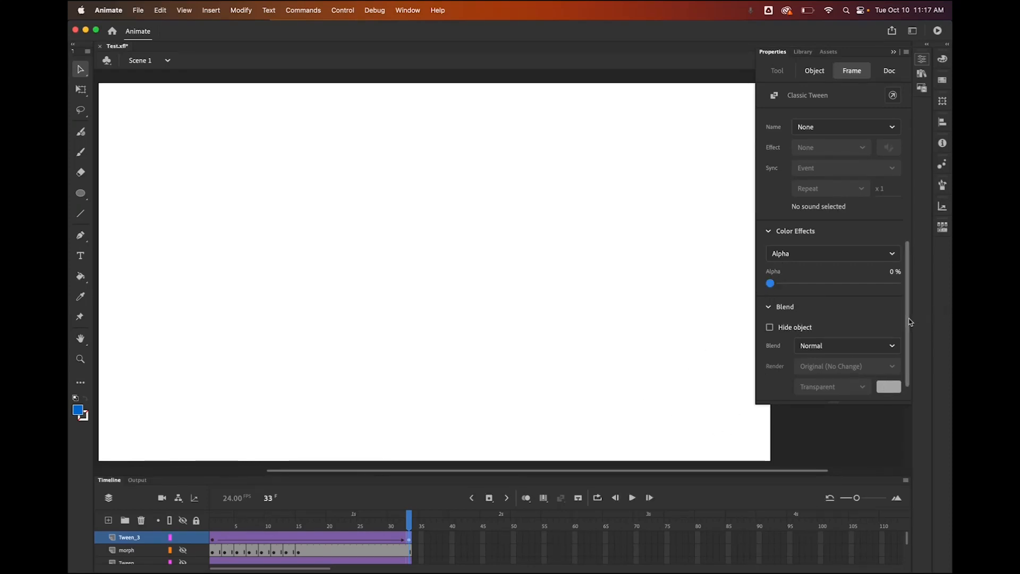
Collapse the properties flyout and scrub the timeline to preview the fade
{"action": "scroll", "coordinate": [909, 319], "scroll_direction": "up", "scroll_amount": 5}
{"action": "left_click", "coordinate": [639, 107]}
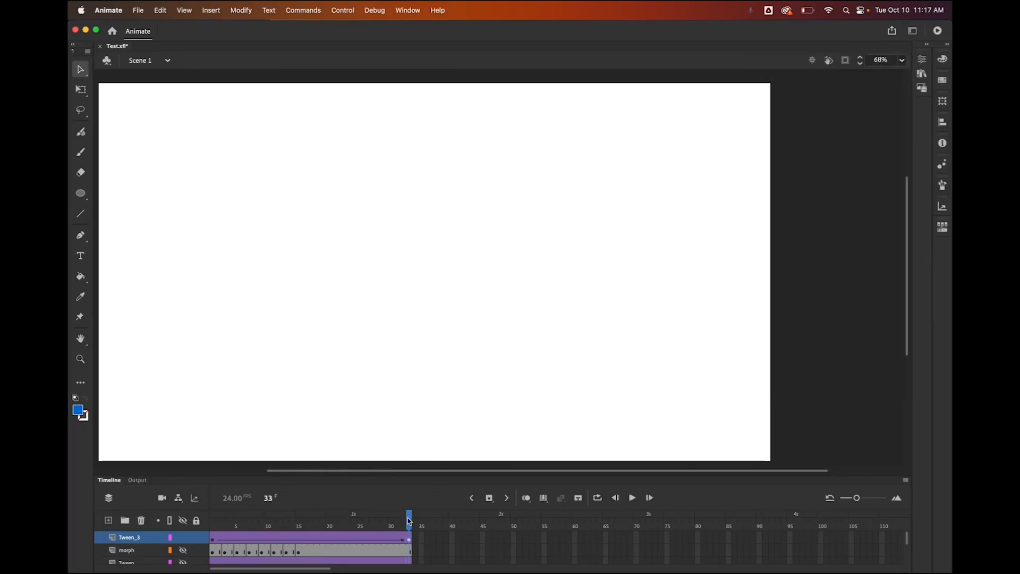
{"action": "left_click_drag", "start_coordinate": [408, 520], "coordinate": [421, 541]}
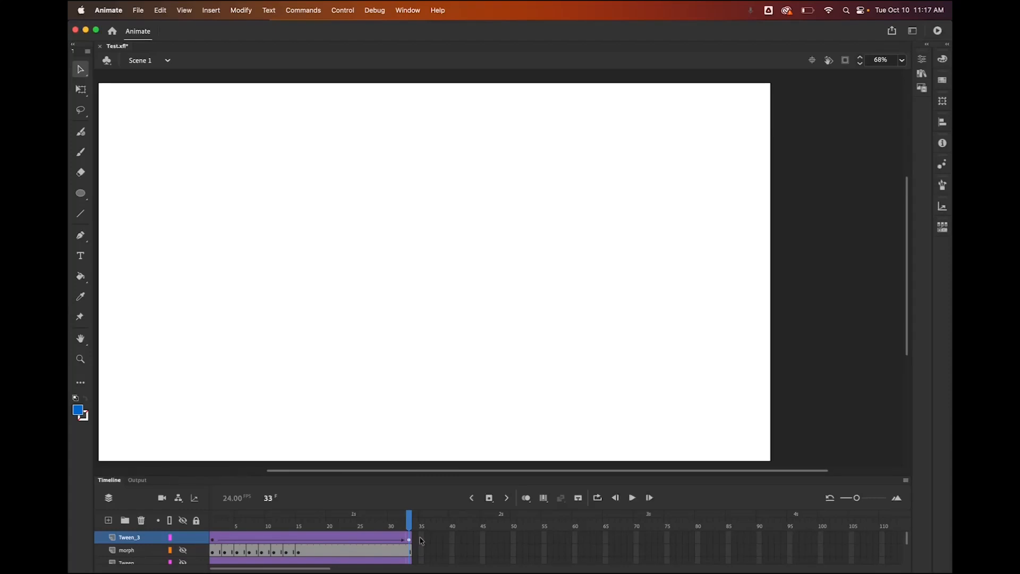